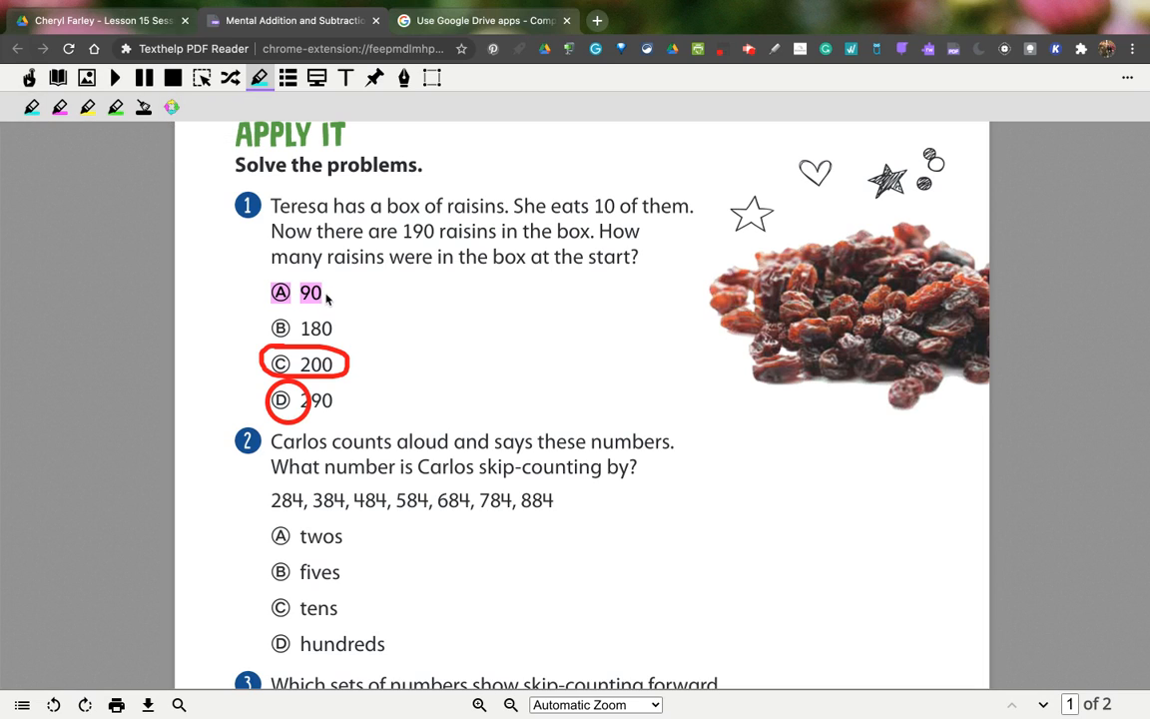
- Change the highlight on option A (90) of question 1 to blue and put the highlighter away
drag(325, 297, 267, 300)
click(30, 108)
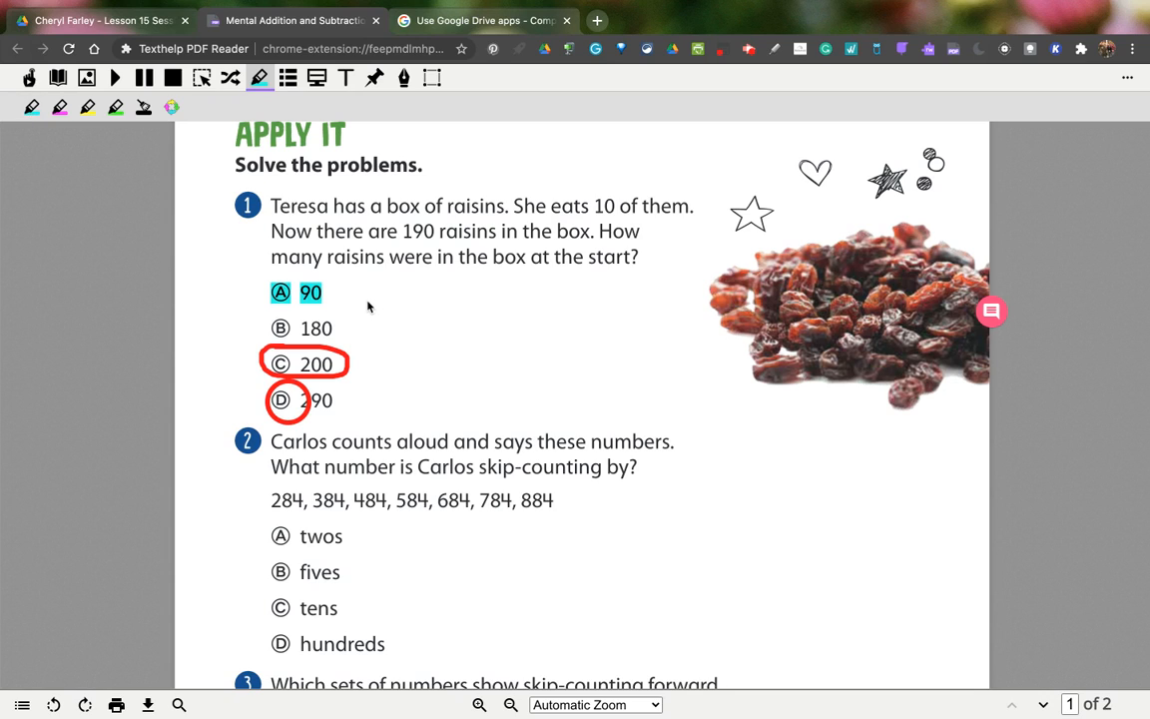
click(258, 80)
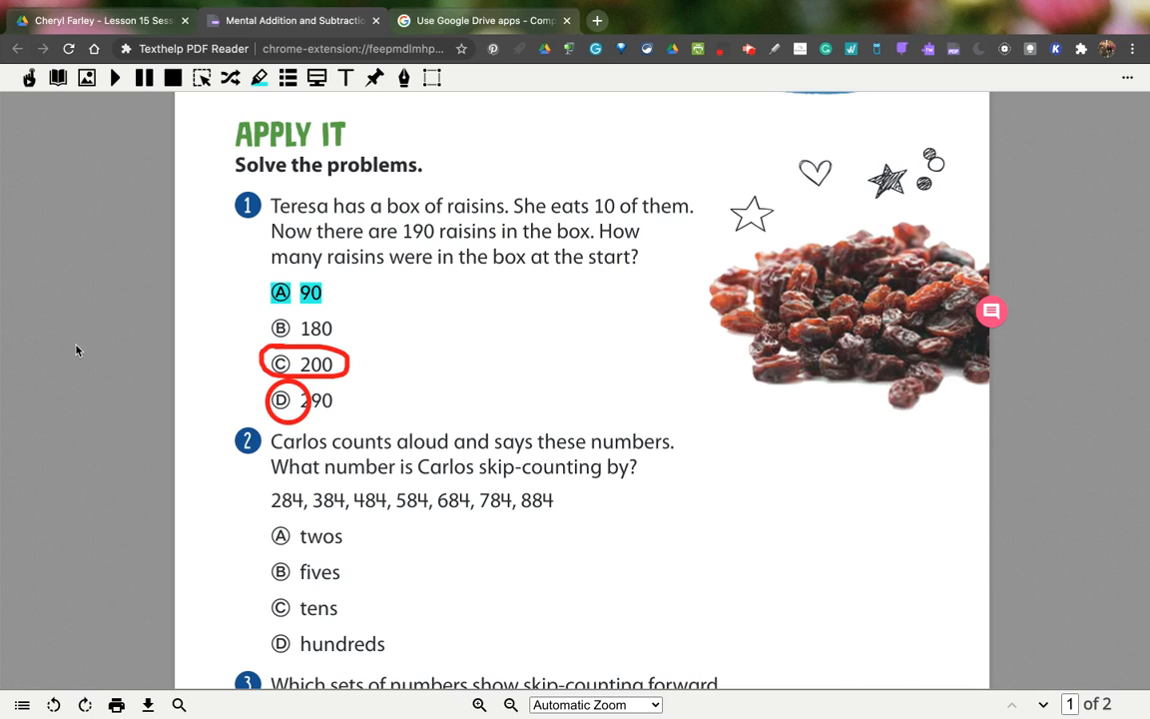
- Draw a green freehand loop around option B (180) of question 1 with a 4px line
click(404, 78)
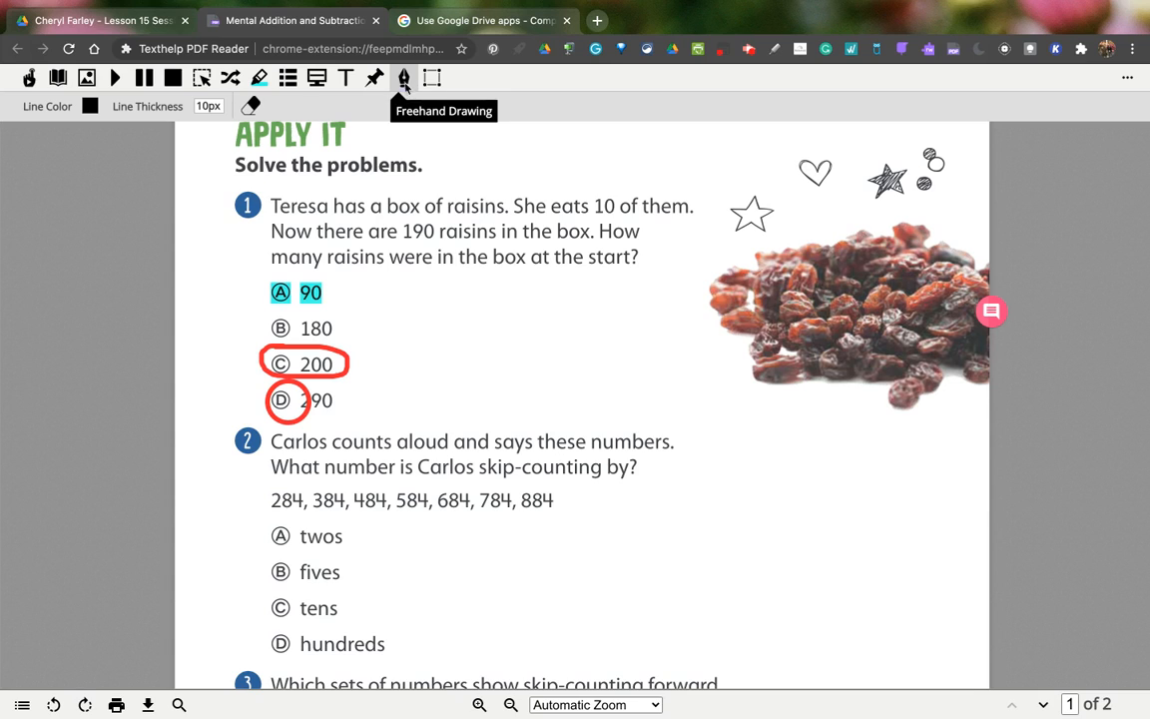
click(90, 106)
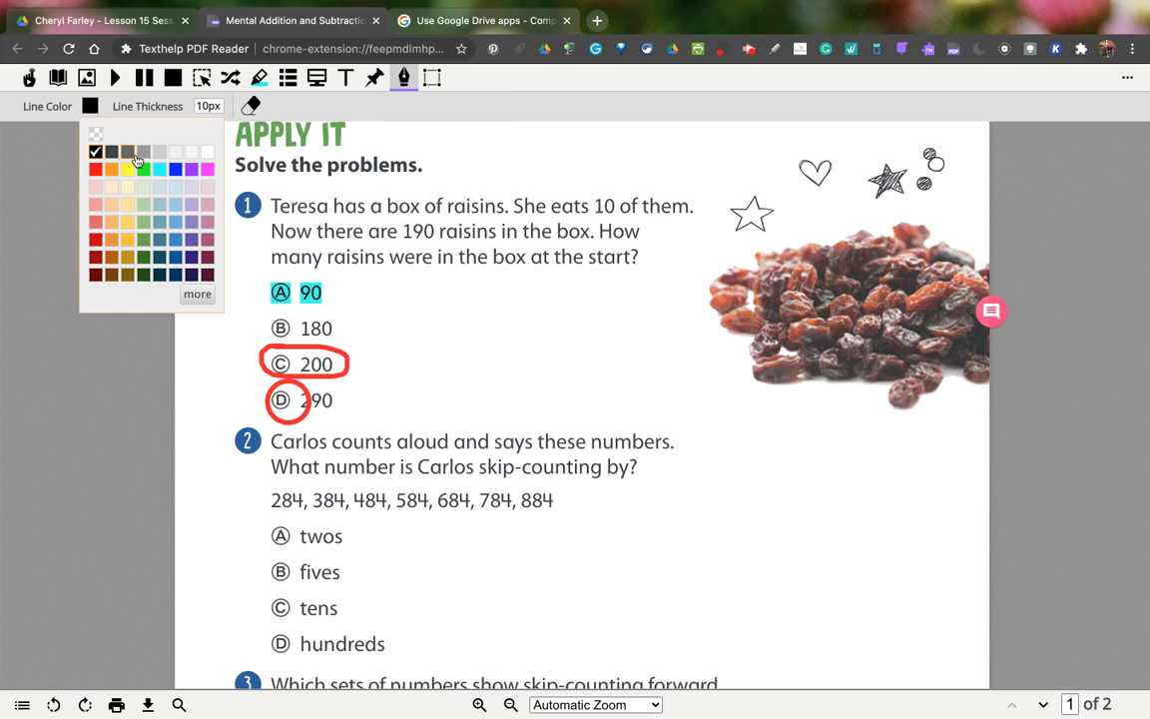
click(144, 172)
click(205, 106)
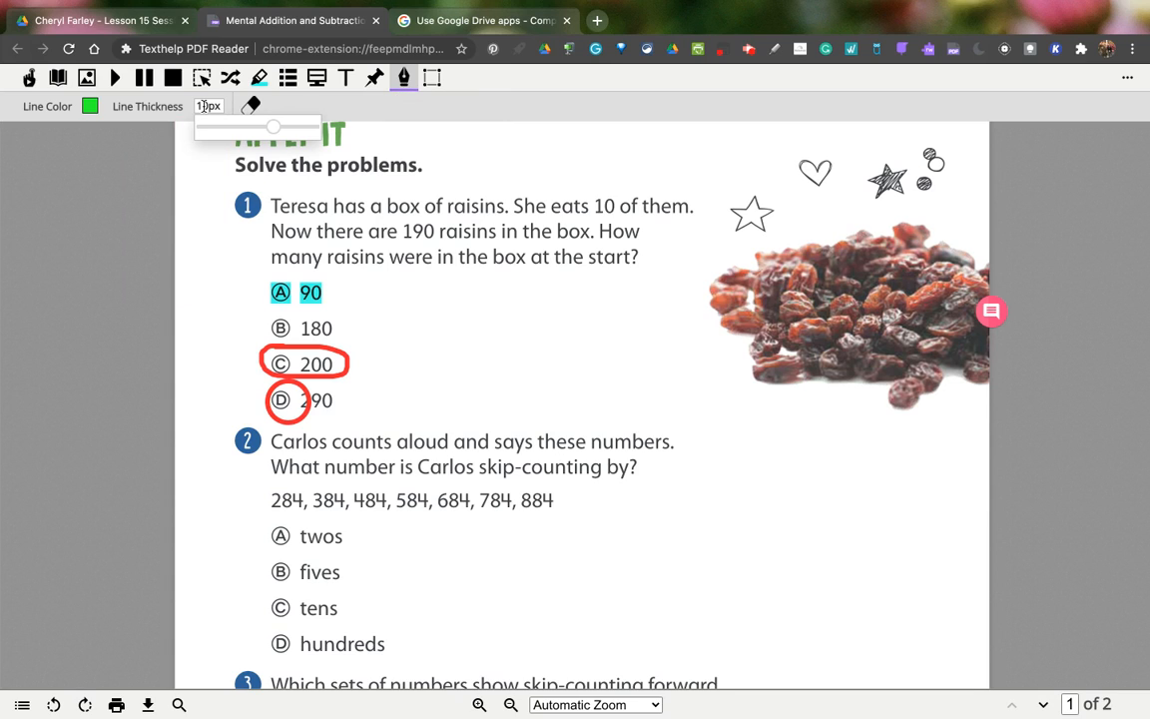
drag(272, 126, 240, 126)
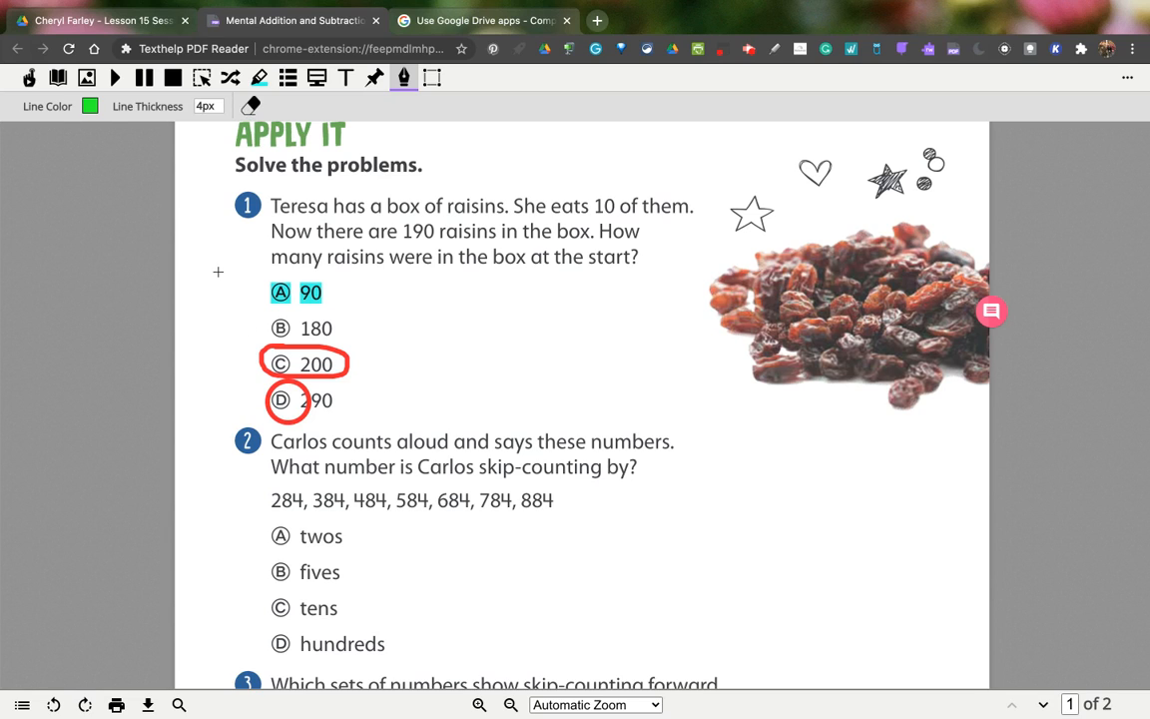
mouse_move(267, 315)
mouse_down()
mouse_move(337, 328)
mouse_move(275, 336)
mouse_move(256, 318)
mouse_move(287, 313)
mouse_up()
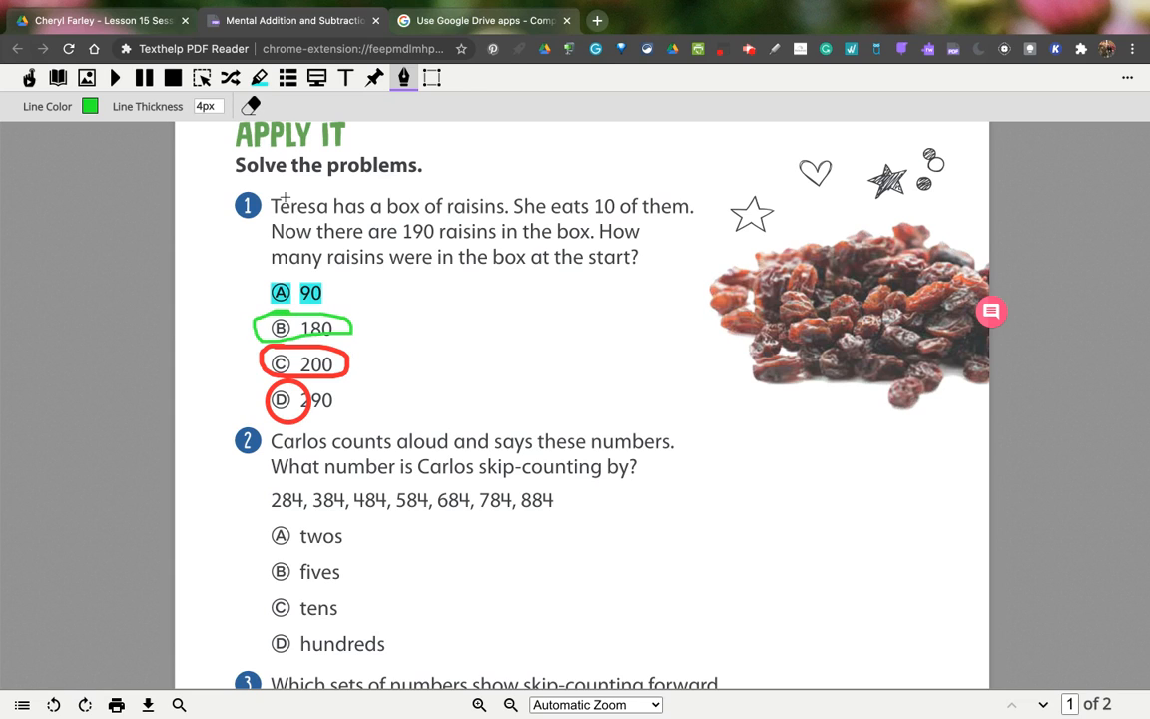
- Erase the green loop around option B (180) and the red loop around option C (200)
click(250, 105)
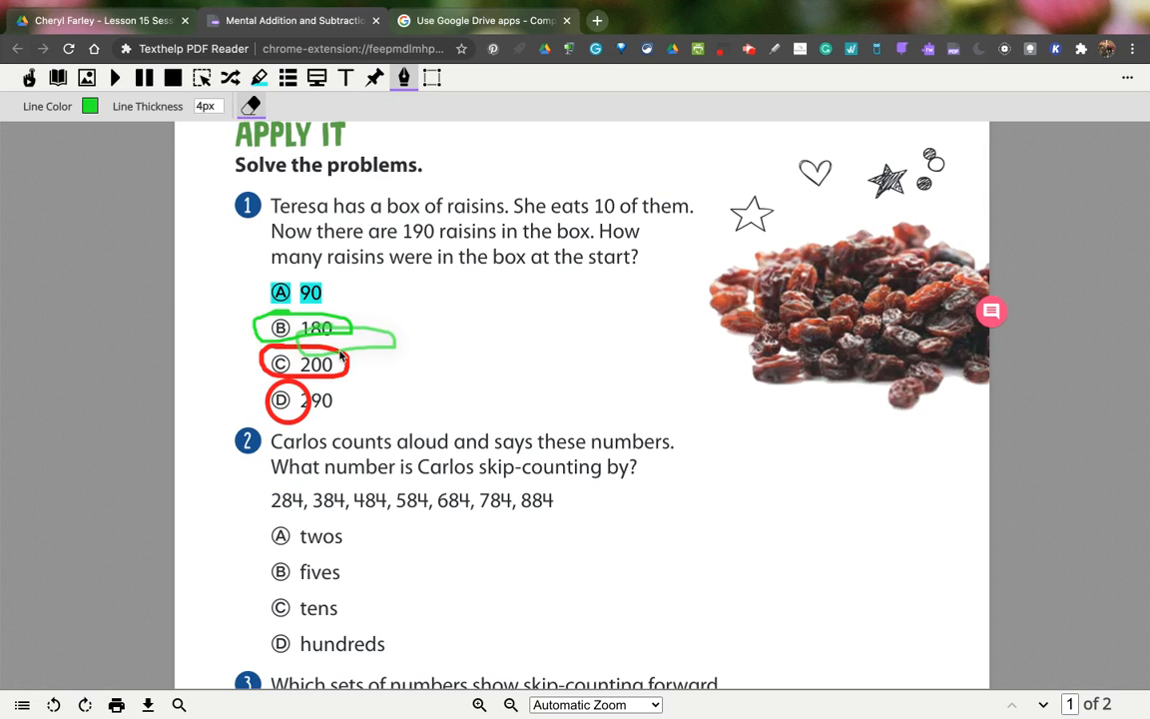
click(305, 352)
click(305, 340)
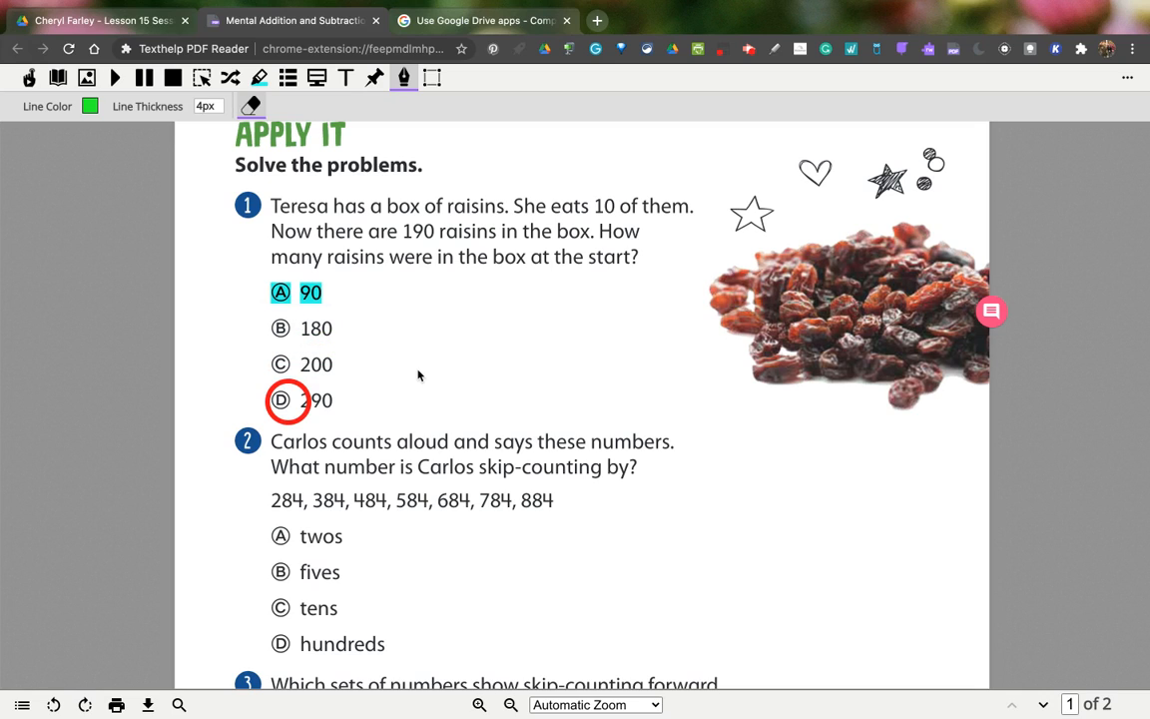
- Redraw a green freehand loop around option B (180) and put the drawing tool away
click(248, 108)
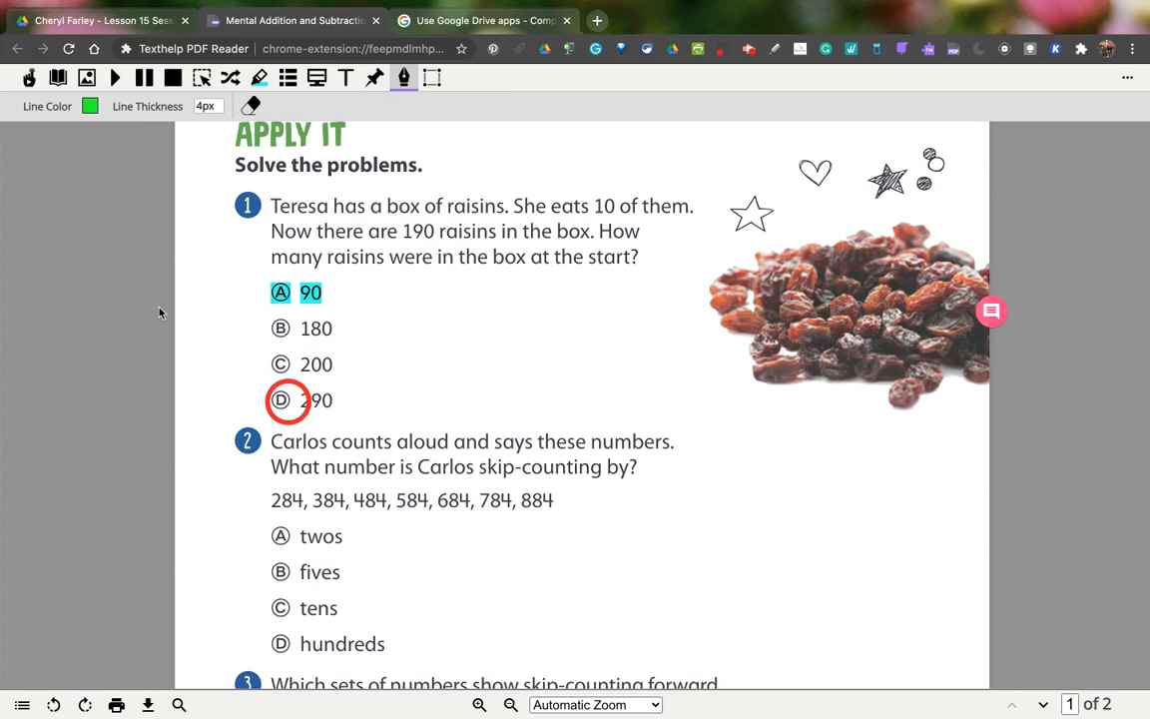
mouse_move(261, 317)
mouse_down()
mouse_move(317, 320)
mouse_move(299, 339)
mouse_move(256, 328)
mouse_move(267, 316)
mouse_up()
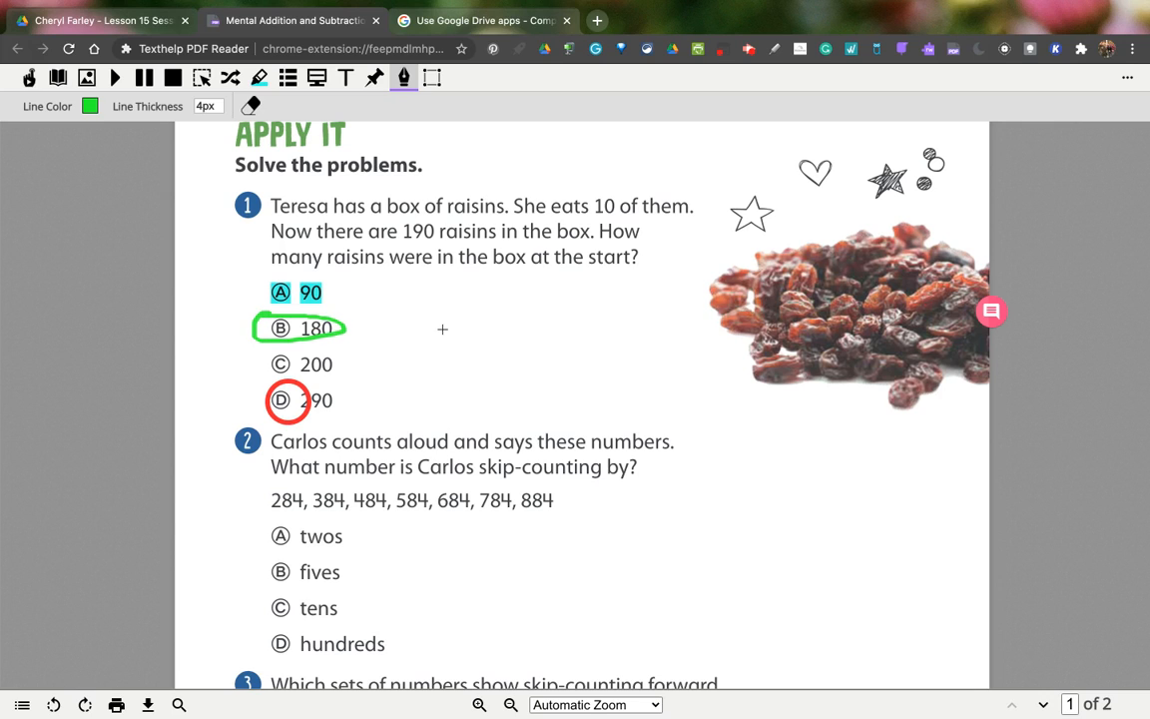
click(402, 80)
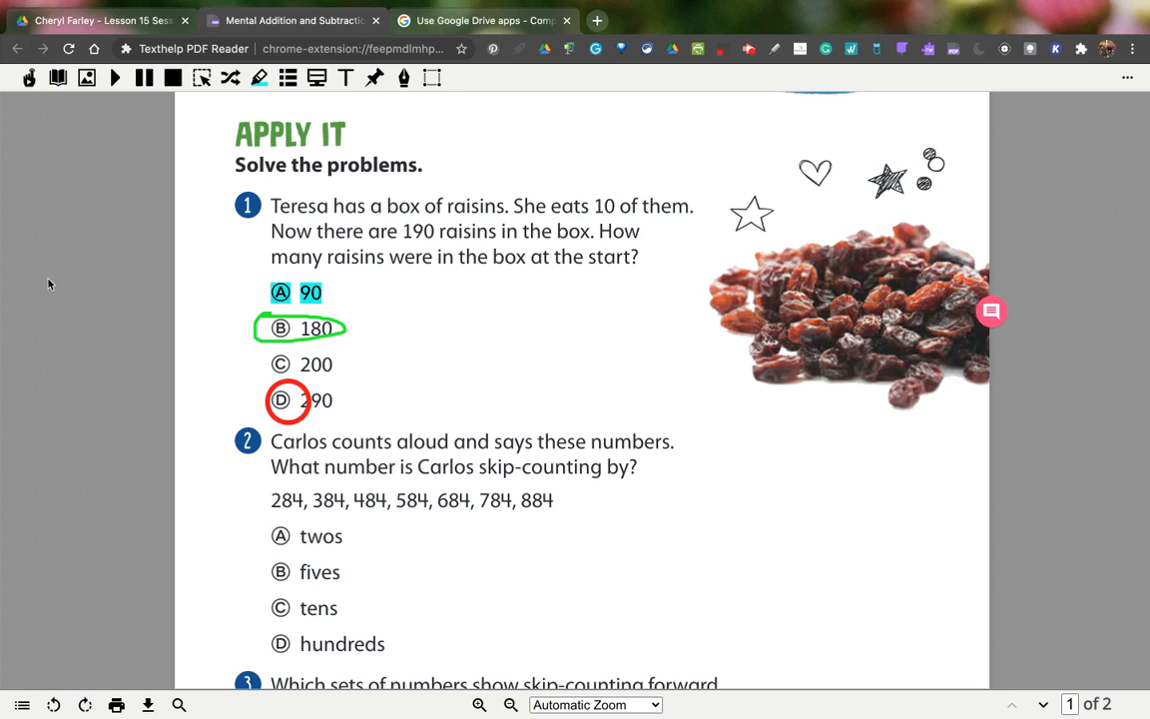
- Set the shape line color to blue and erase the red circle around option D in question 1
click(431, 80)
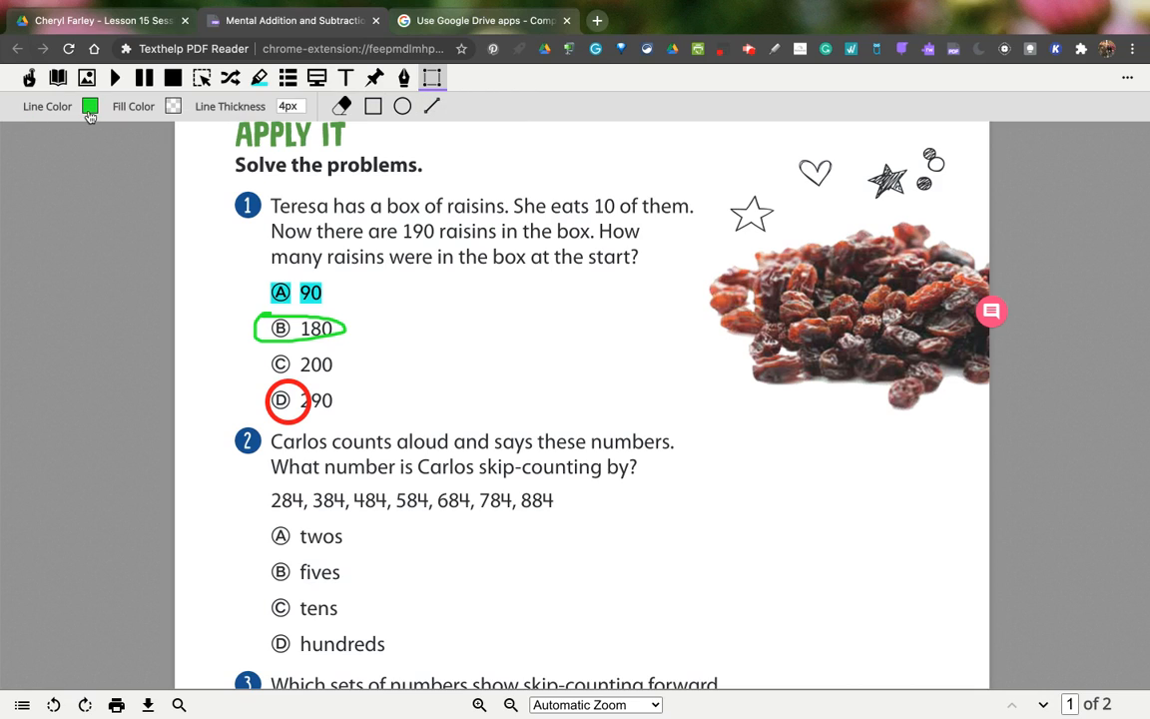
click(90, 106)
click(157, 158)
click(173, 106)
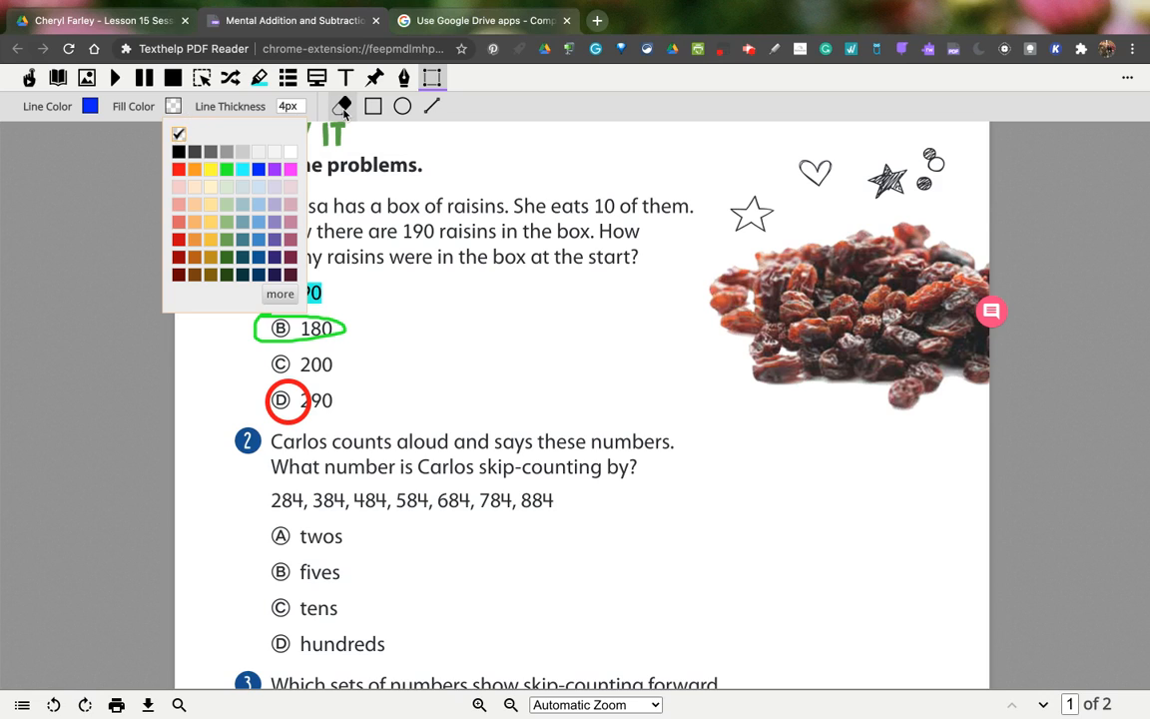
click(341, 109)
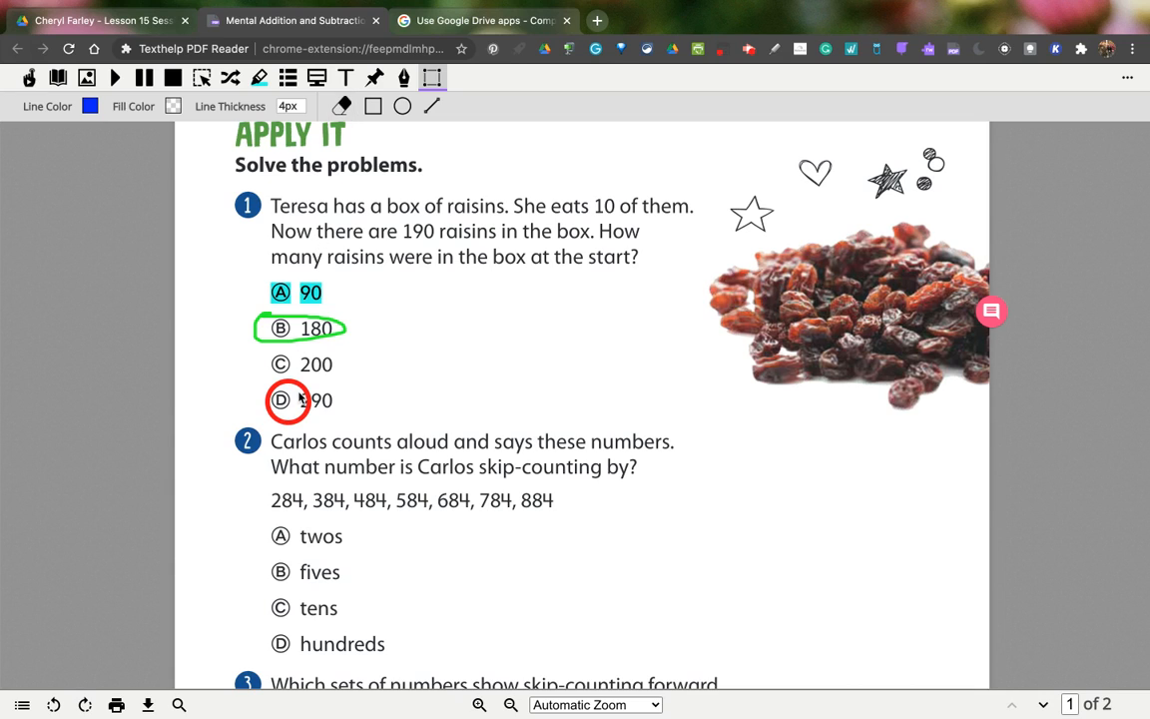
click(344, 105)
click(308, 393)
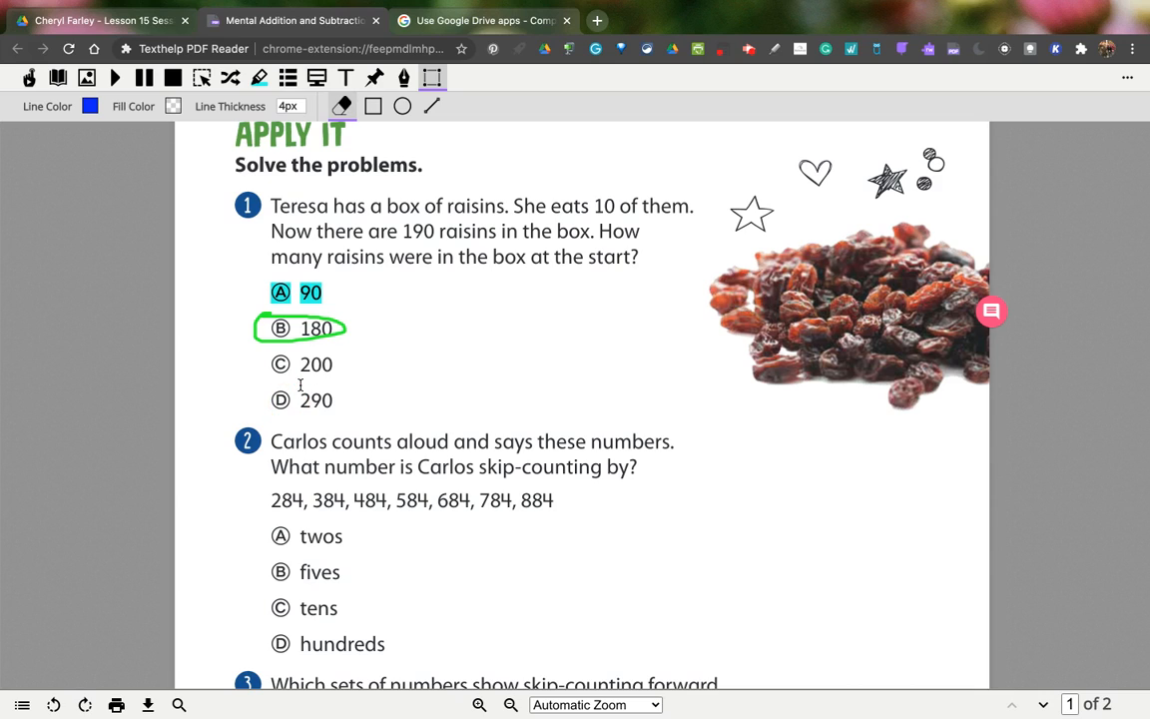
- Draw a small blue circle near option D of question 1 and reposition it around the letter D
click(402, 106)
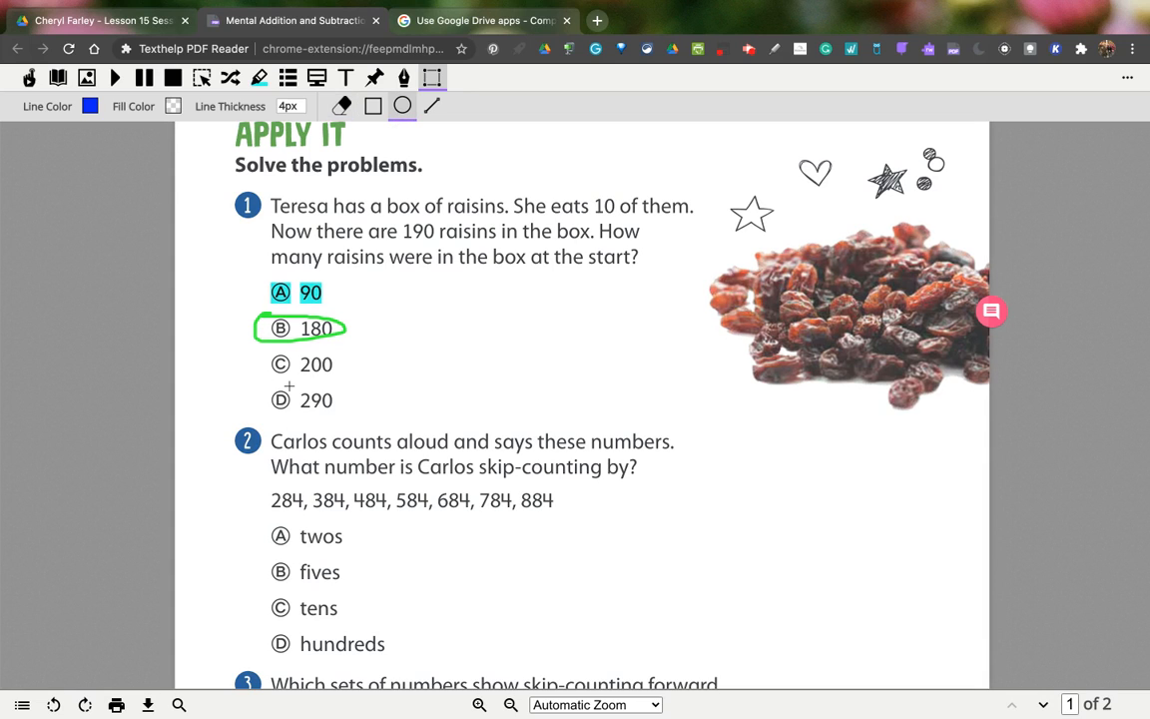
mouse_move(274, 383)
mouse_down()
mouse_move(291, 406)
mouse_move(285, 395)
mouse_up()
click(436, 80)
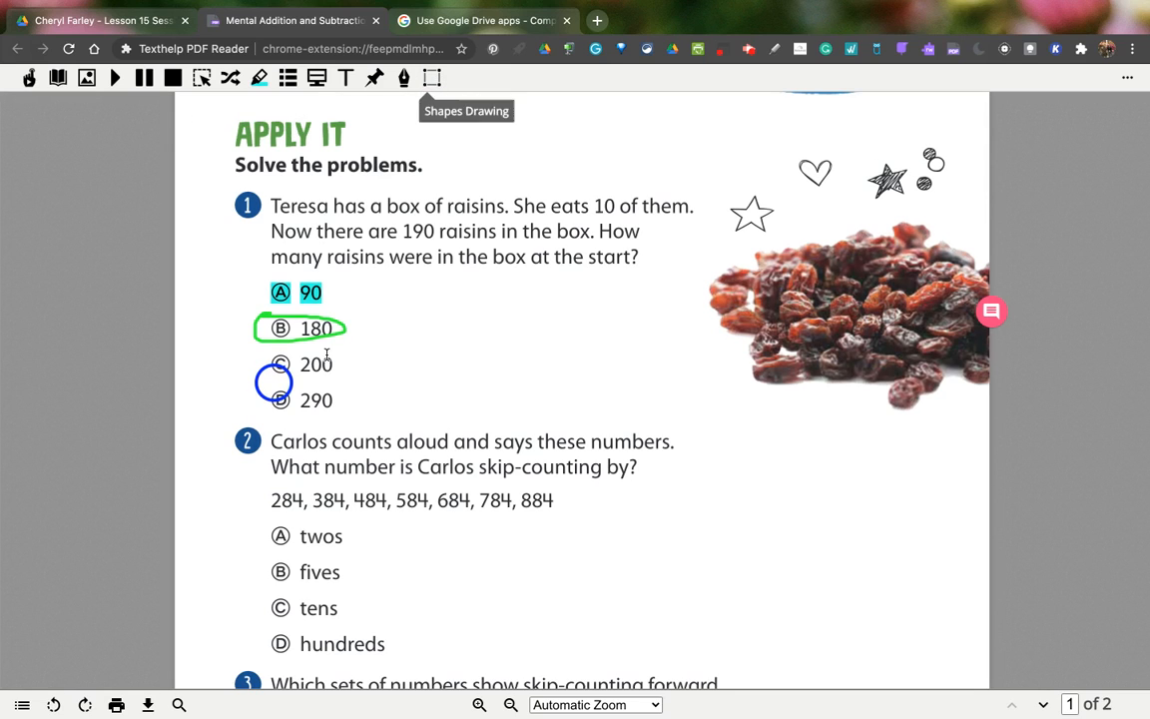
click(286, 375)
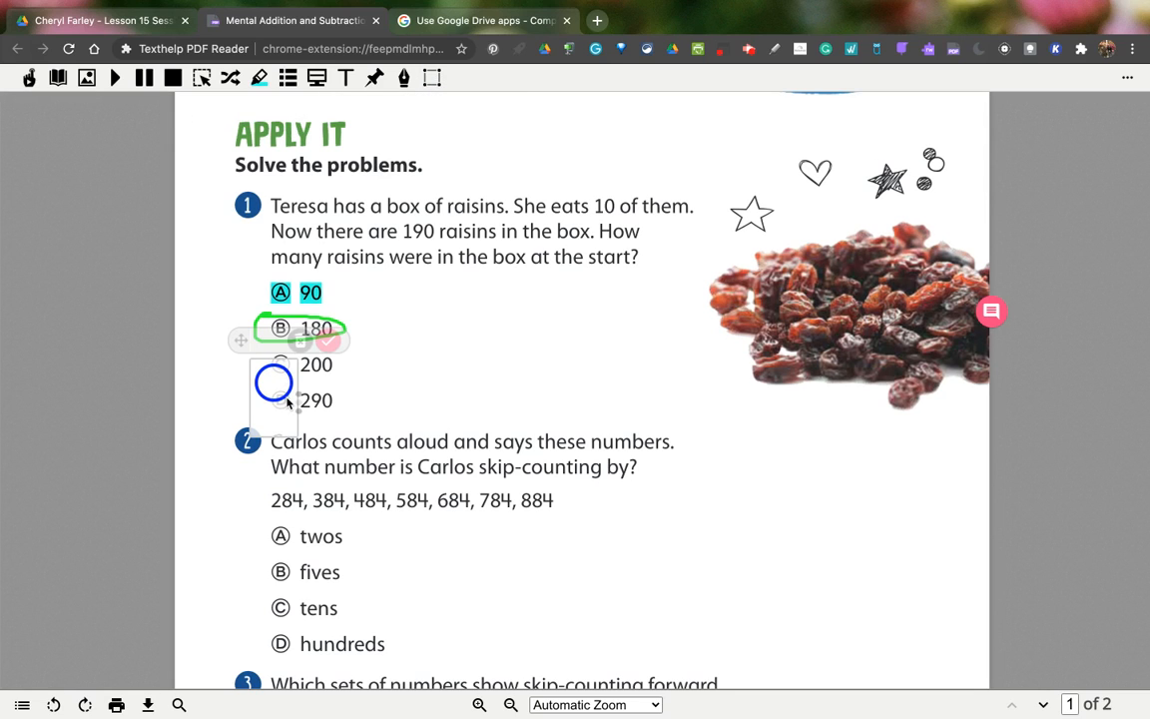
drag(240, 346, 247, 363)
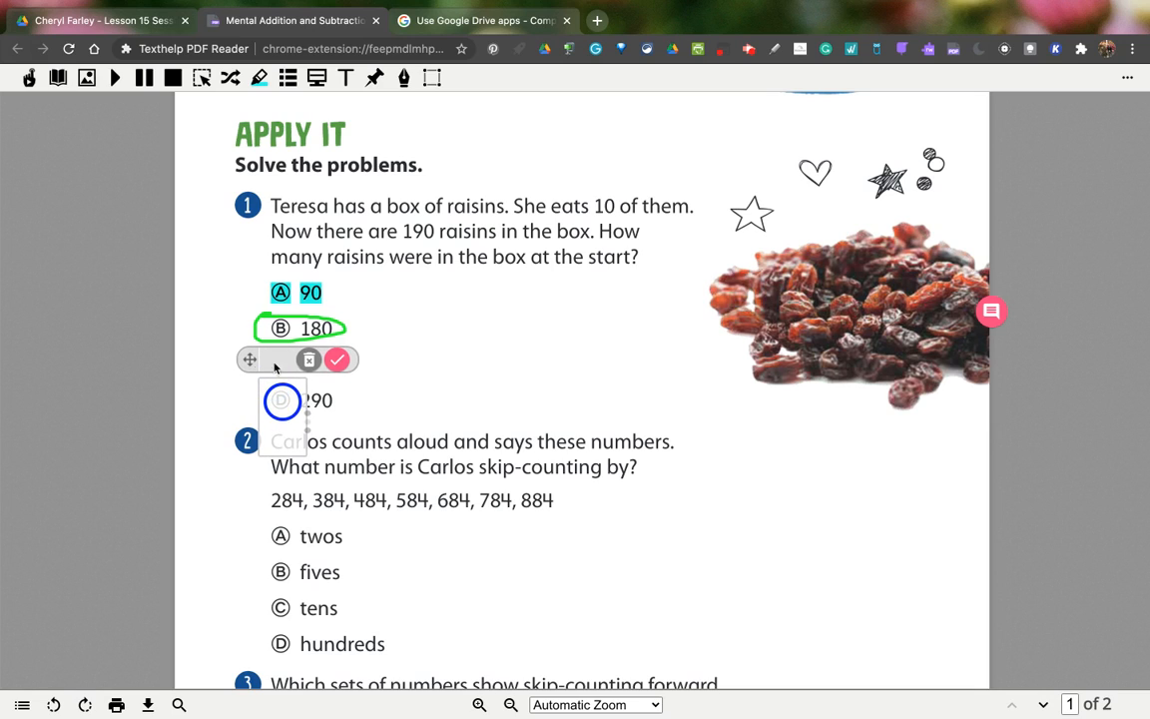
click(335, 361)
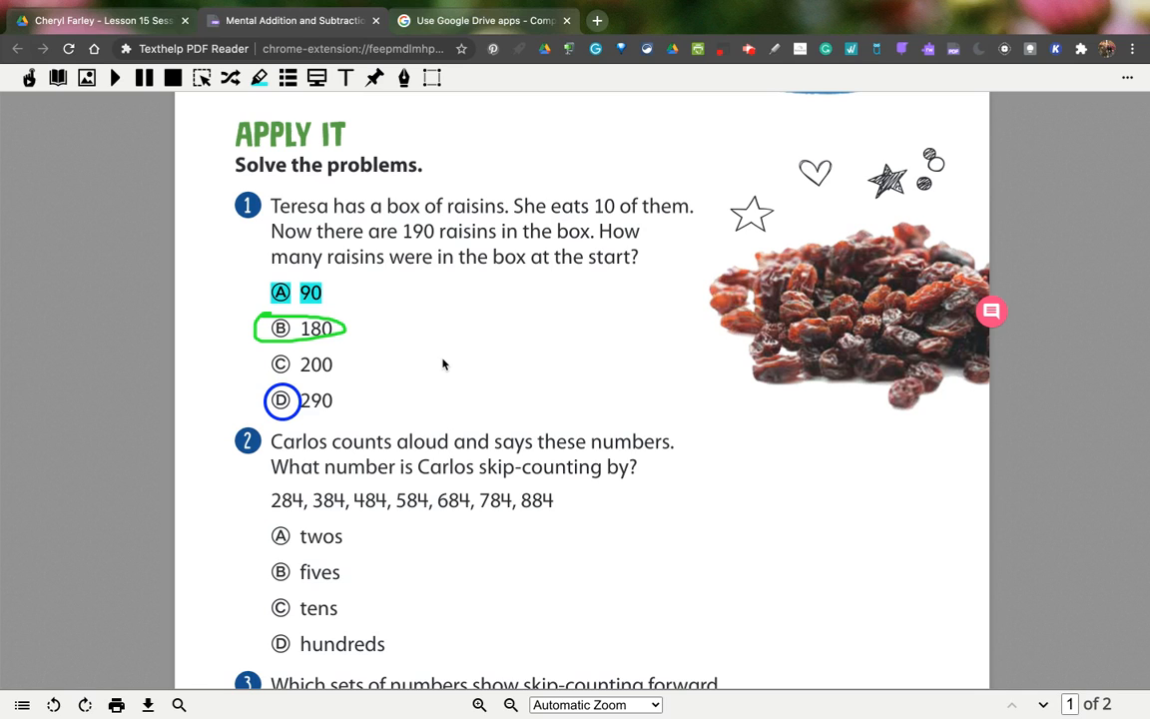
- Add a text box beside question 4 on page 2 and try word prediction in it
scroll(443, 365, down, 10)
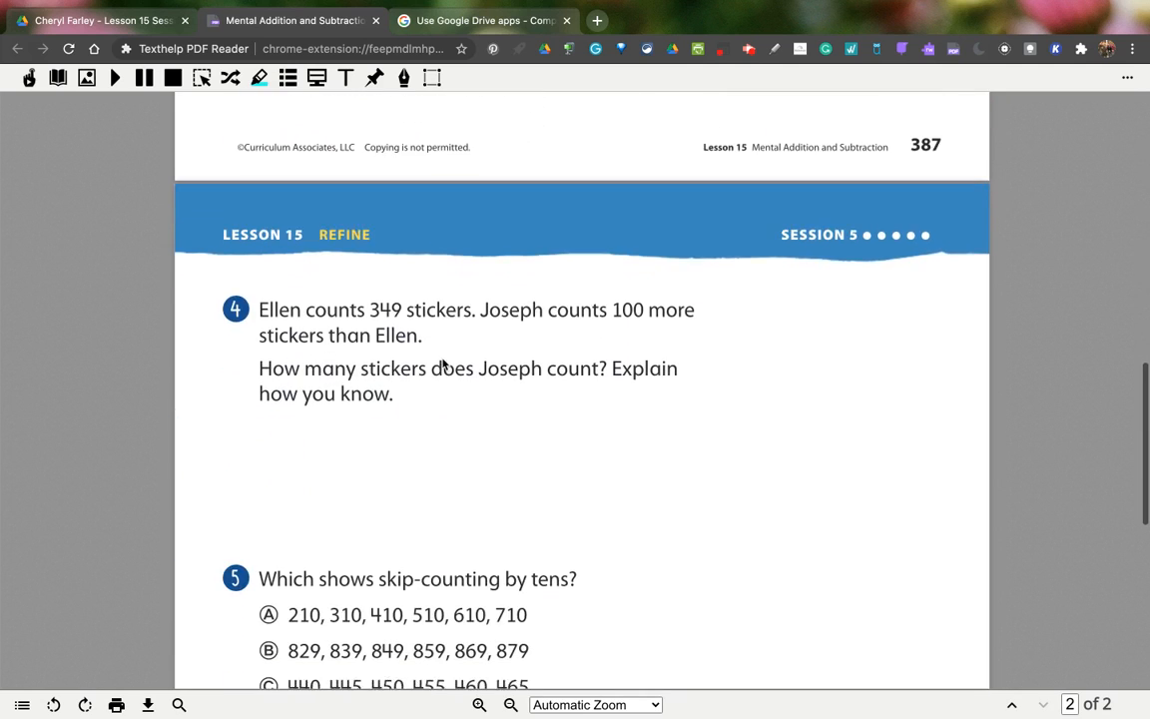
click(345, 79)
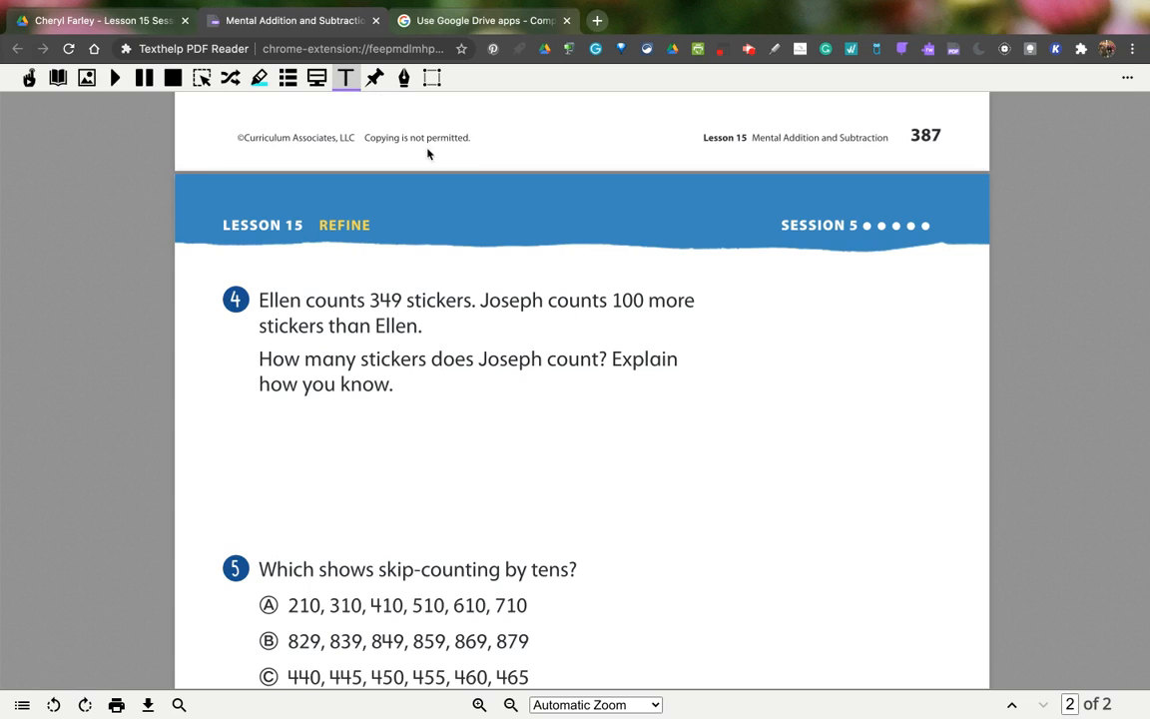
click(775, 419)
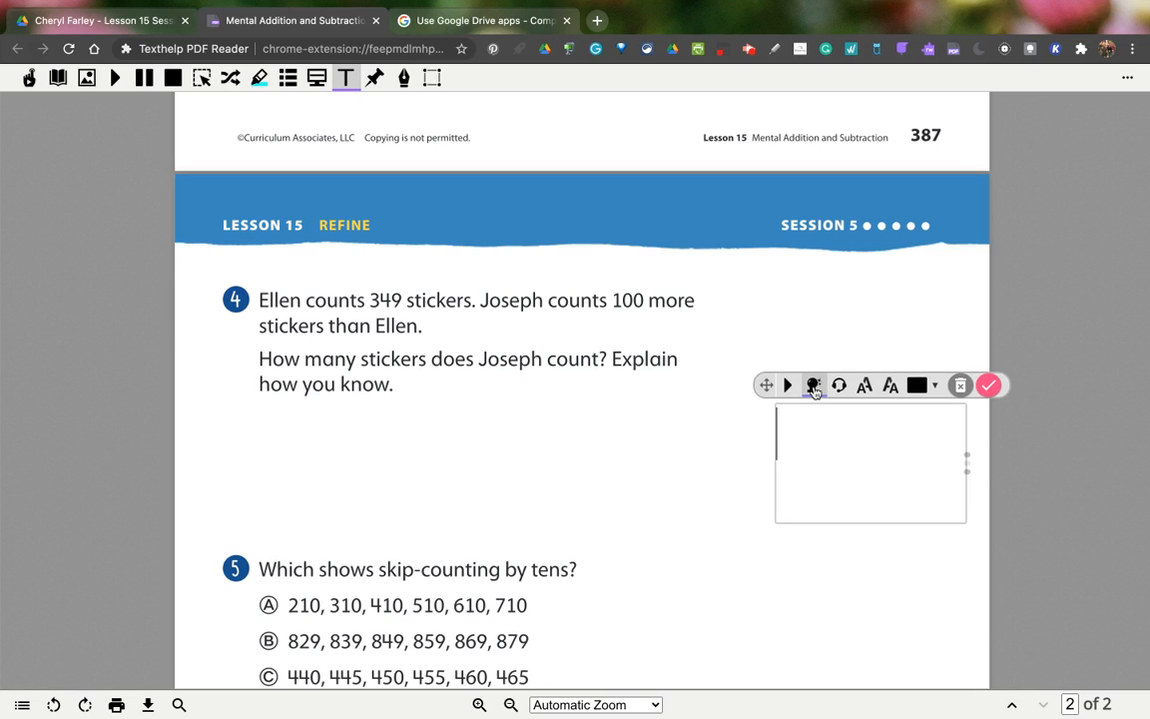
click(813, 387)
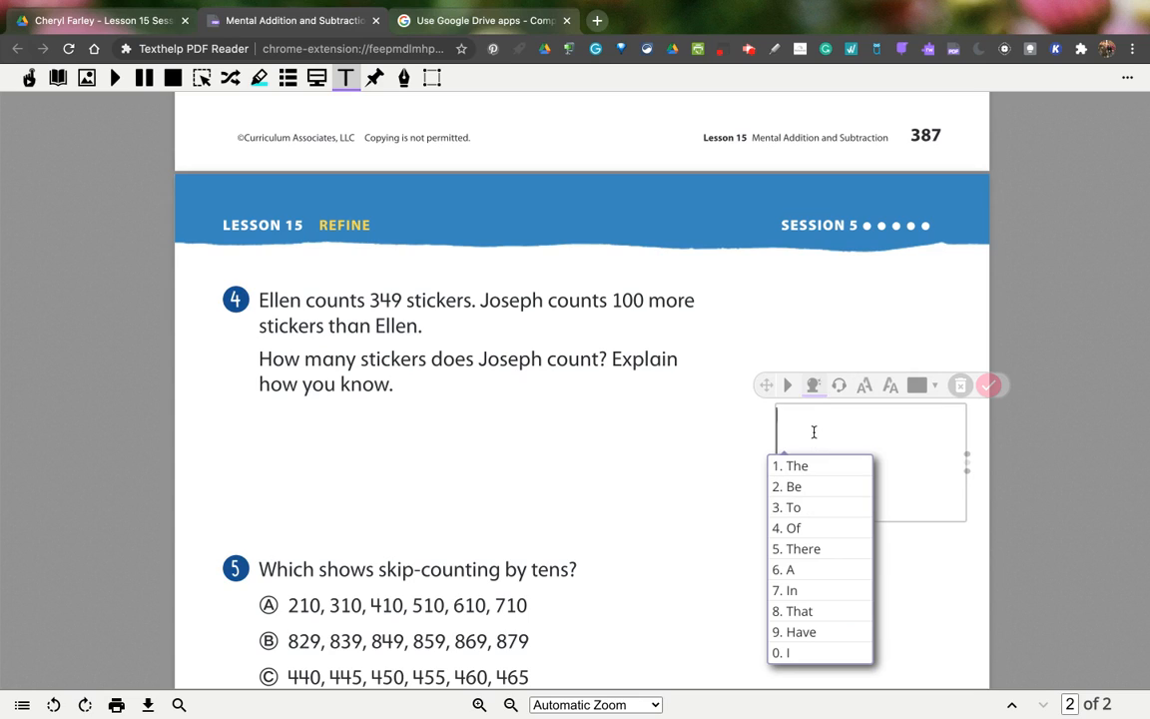
click(818, 387)
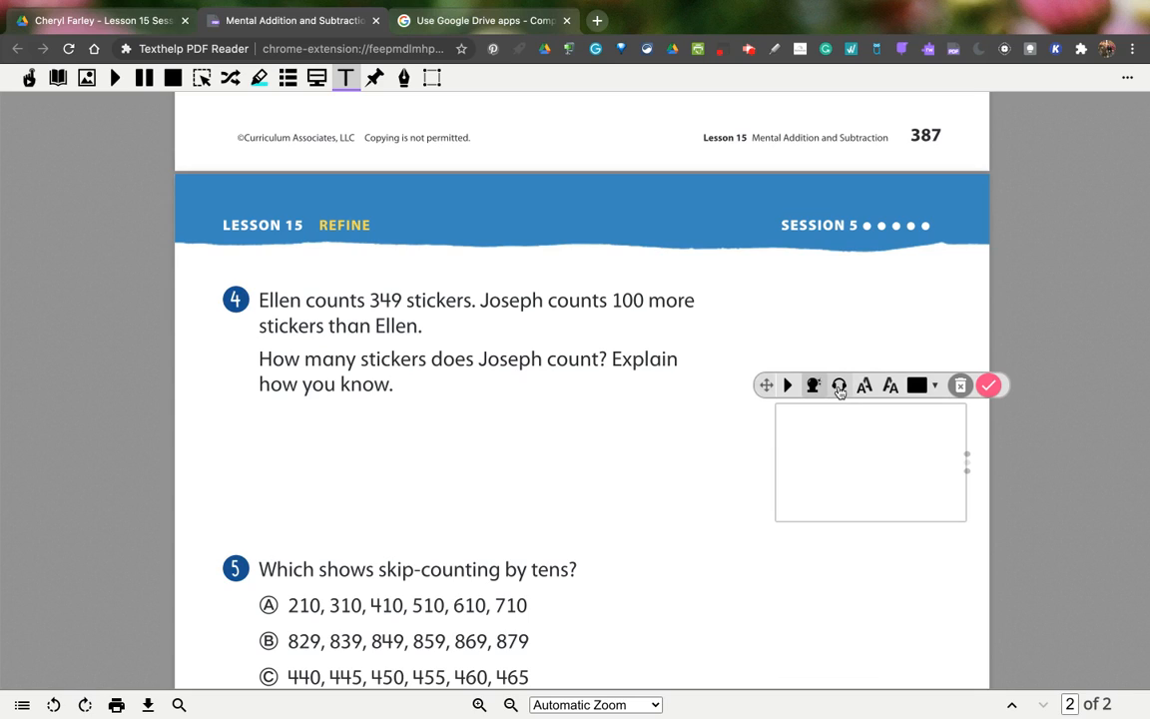
- Dictate "I am not sure what the answer is" into the text box
click(840, 387)
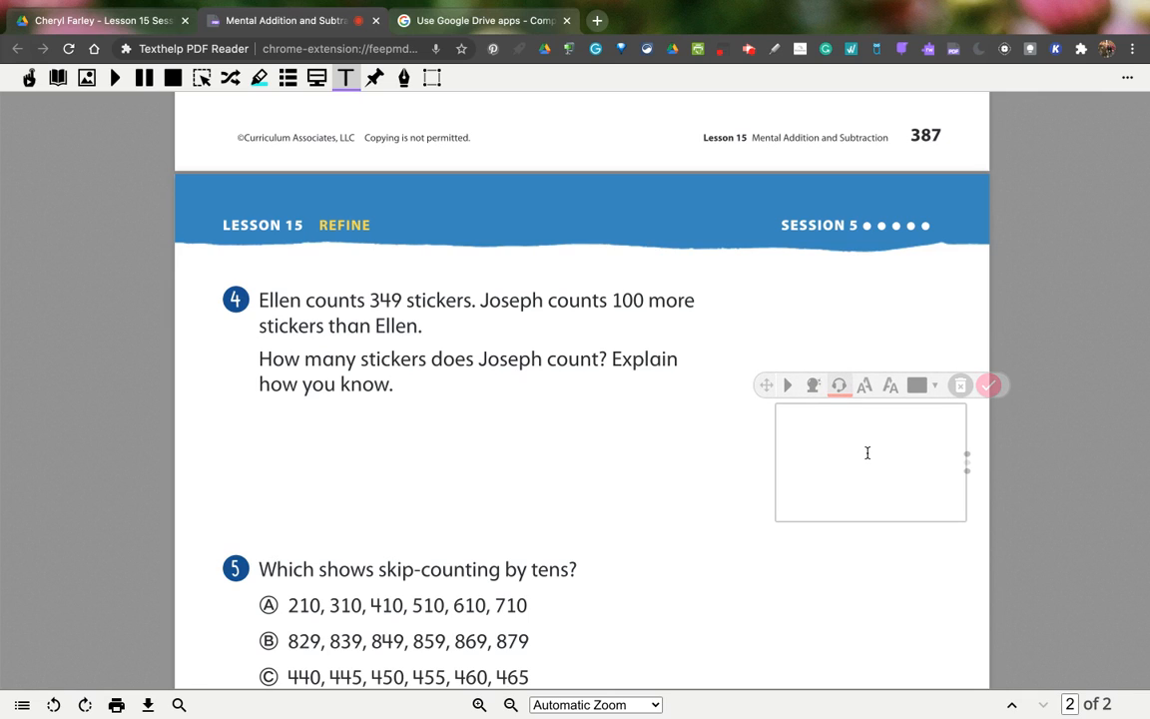
click(840, 387)
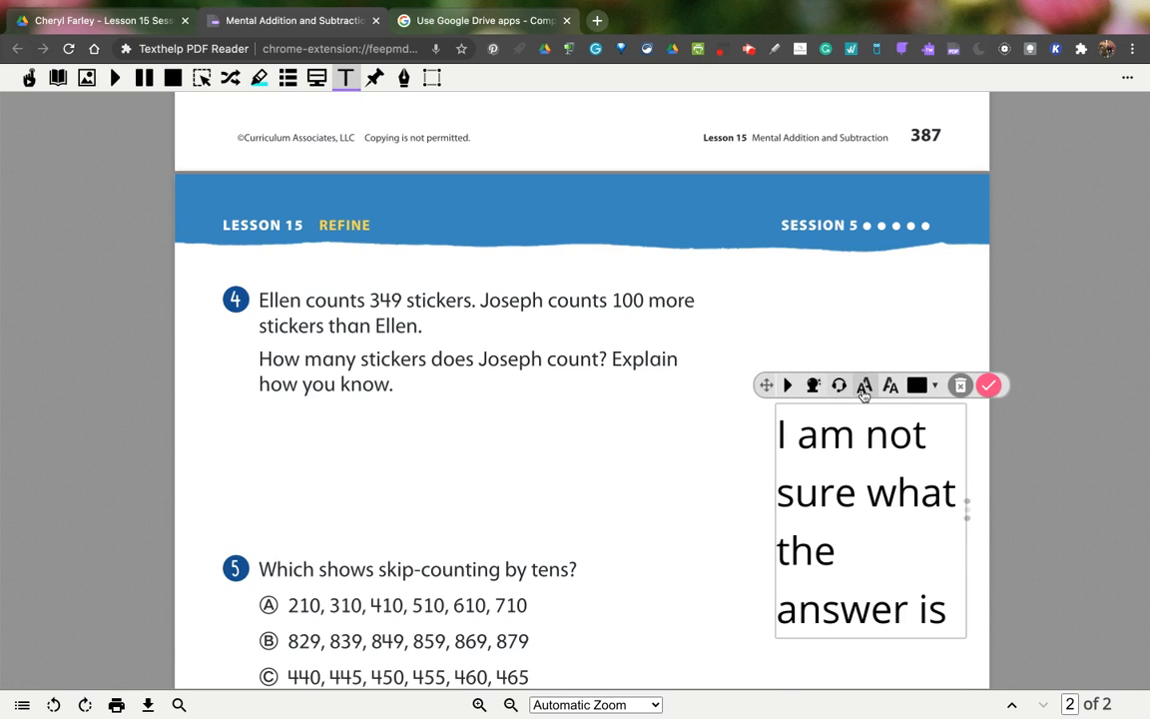
- Try a larger font and a much smaller one for the dictated text, and color it orange
click(864, 390)
click(890, 388)
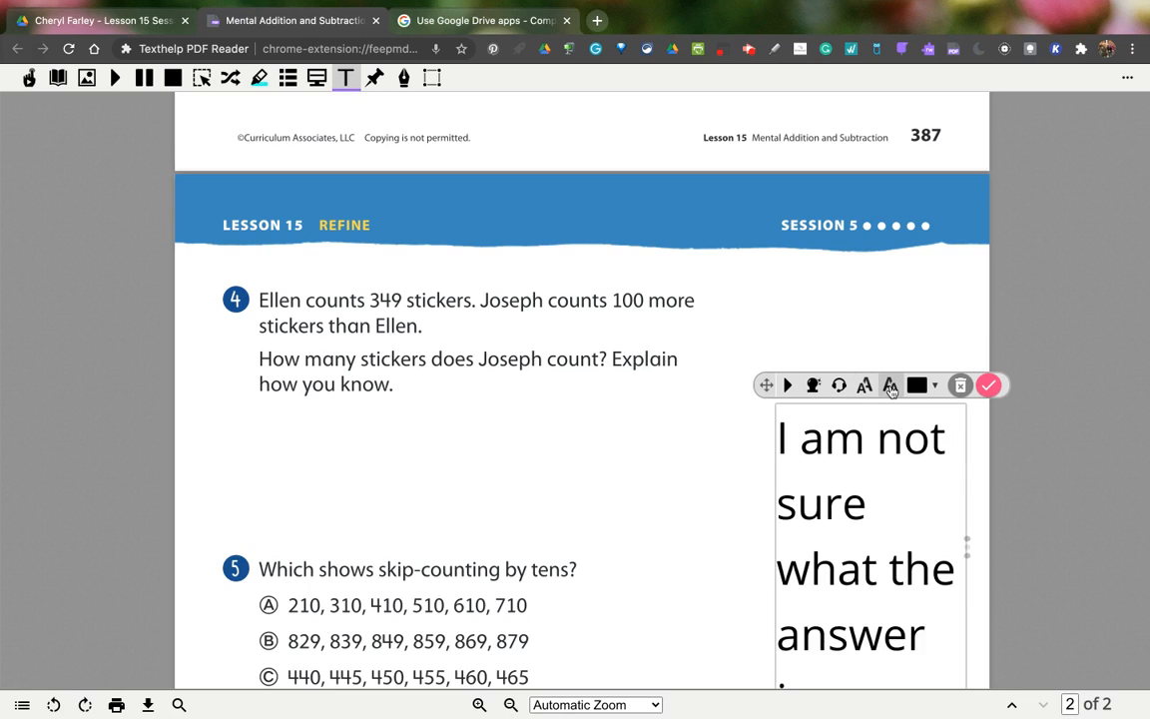
click(891, 388)
click(890, 388)
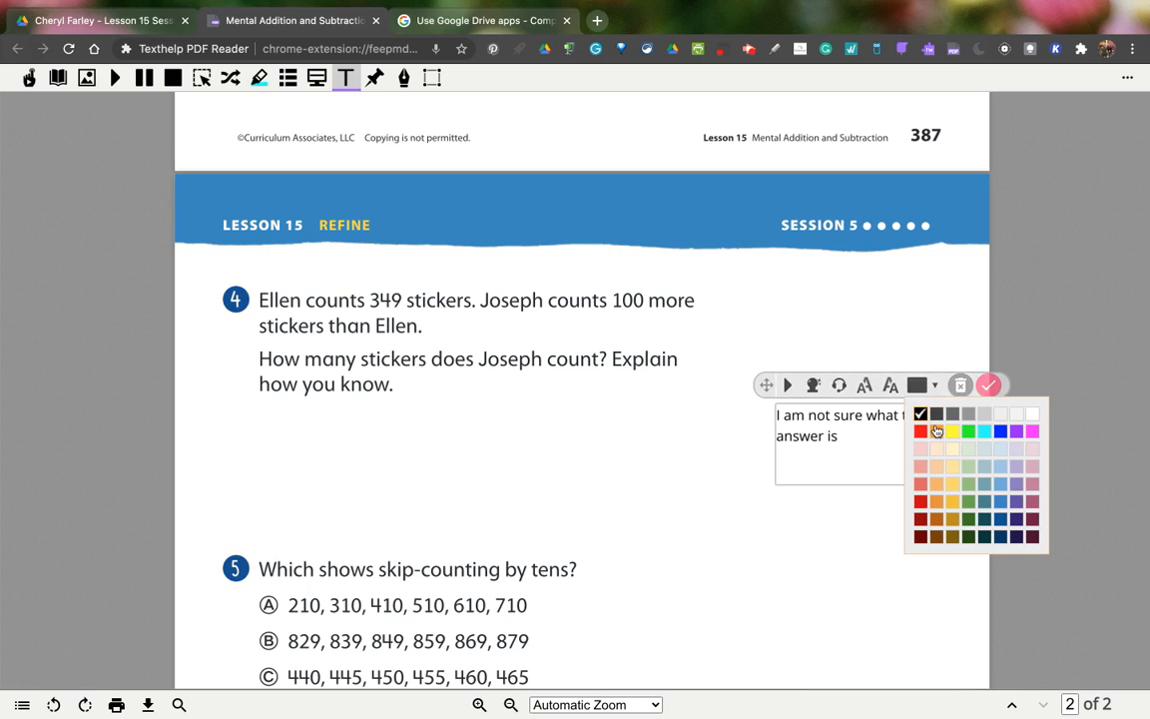
click(936, 430)
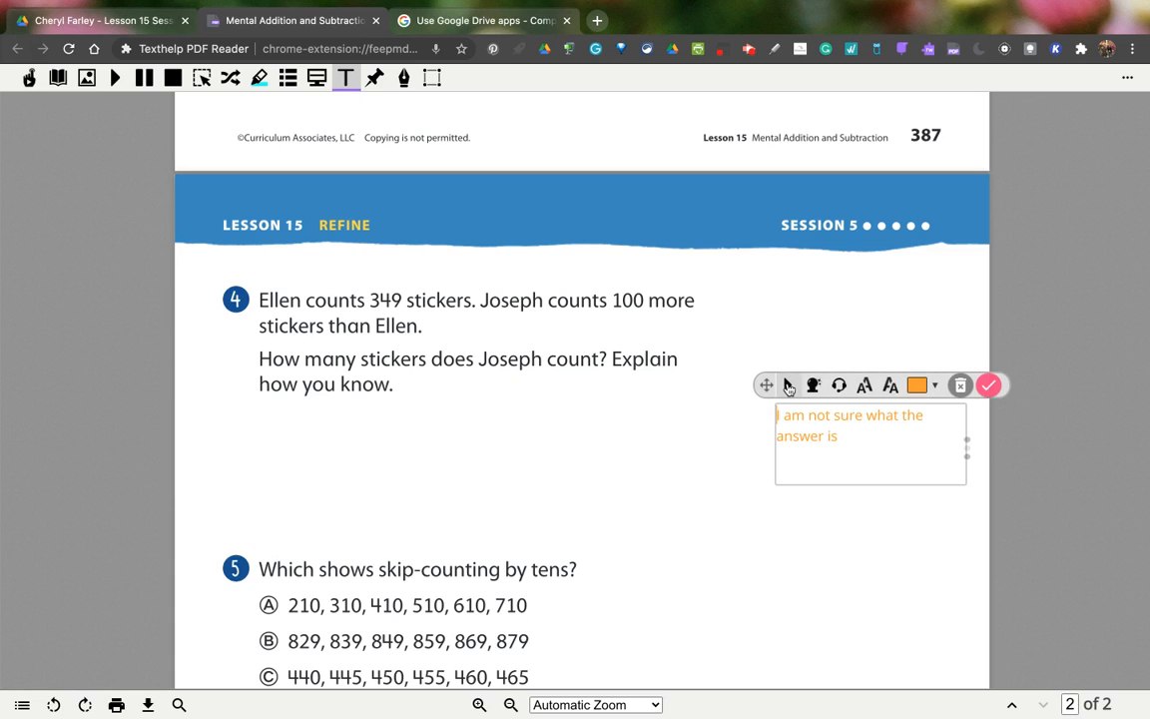
- Play the dictated text aloud and move its text box directly below question 4
click(788, 386)
drag(766, 386, 417, 398)
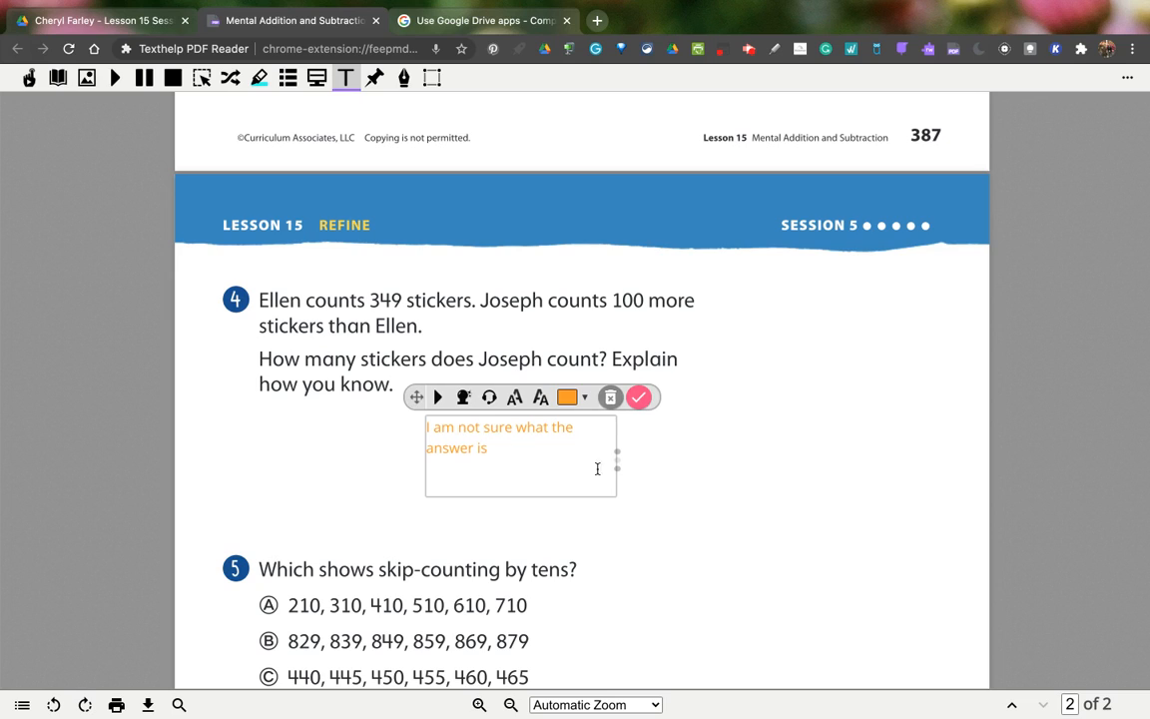
click(640, 398)
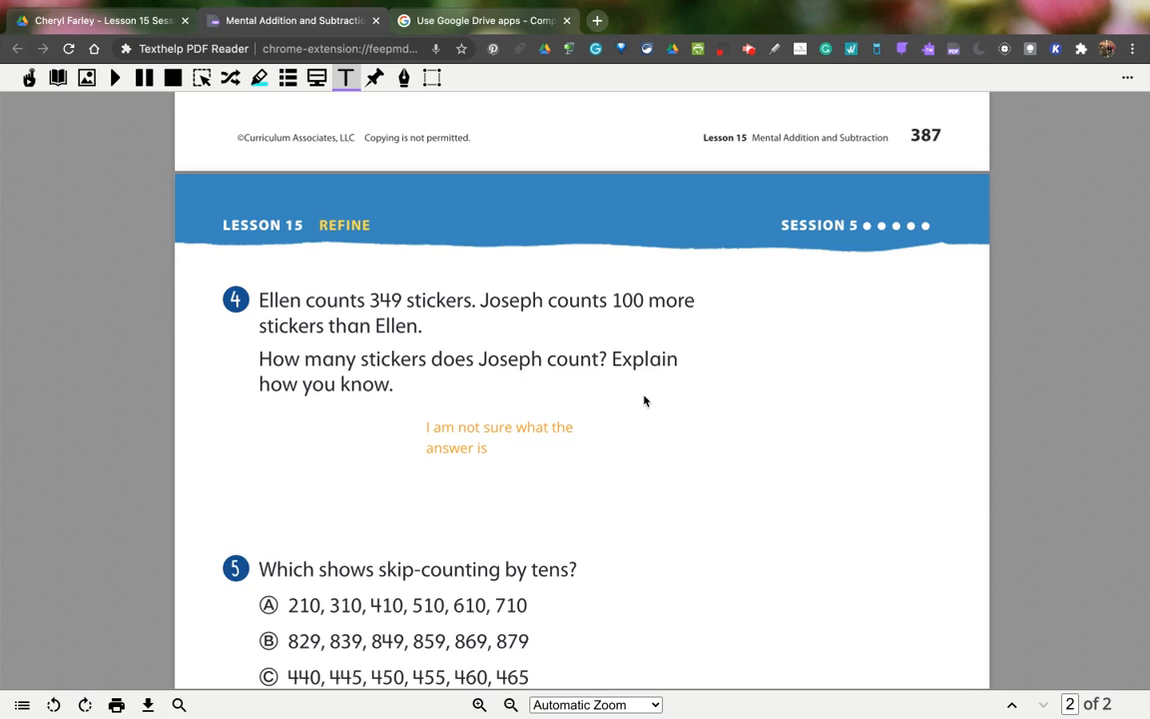
- Reopen the orange answer text below question 4 and delete its text box
click(441, 447)
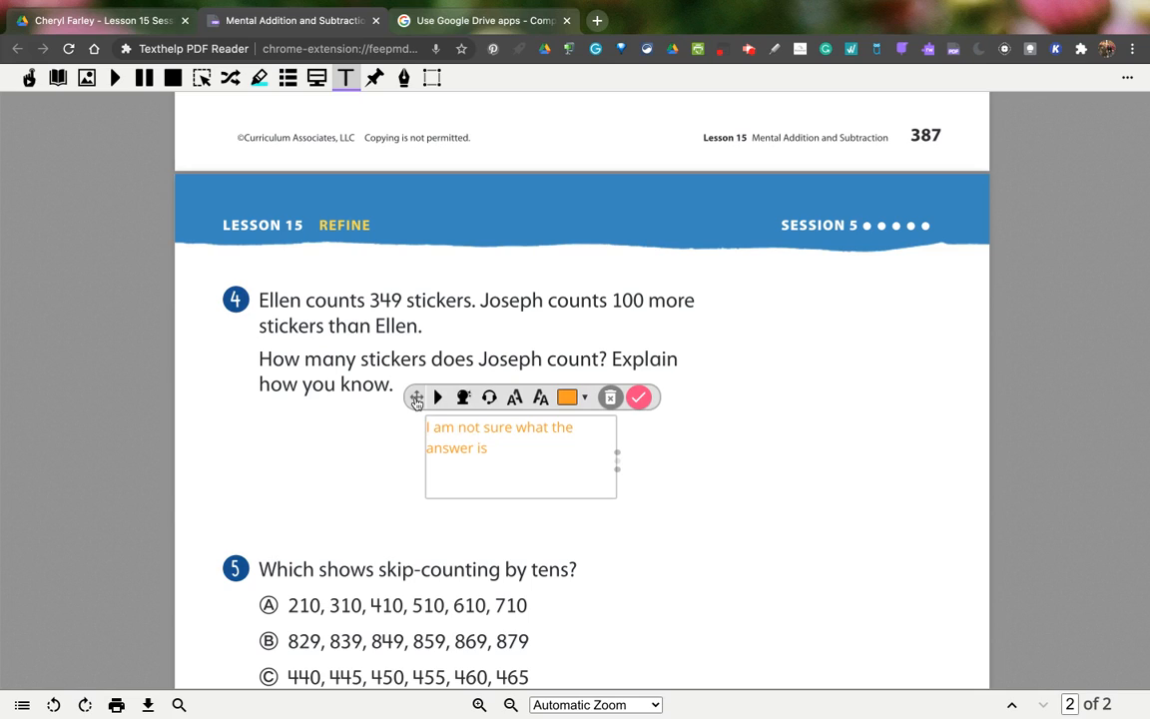
click(609, 398)
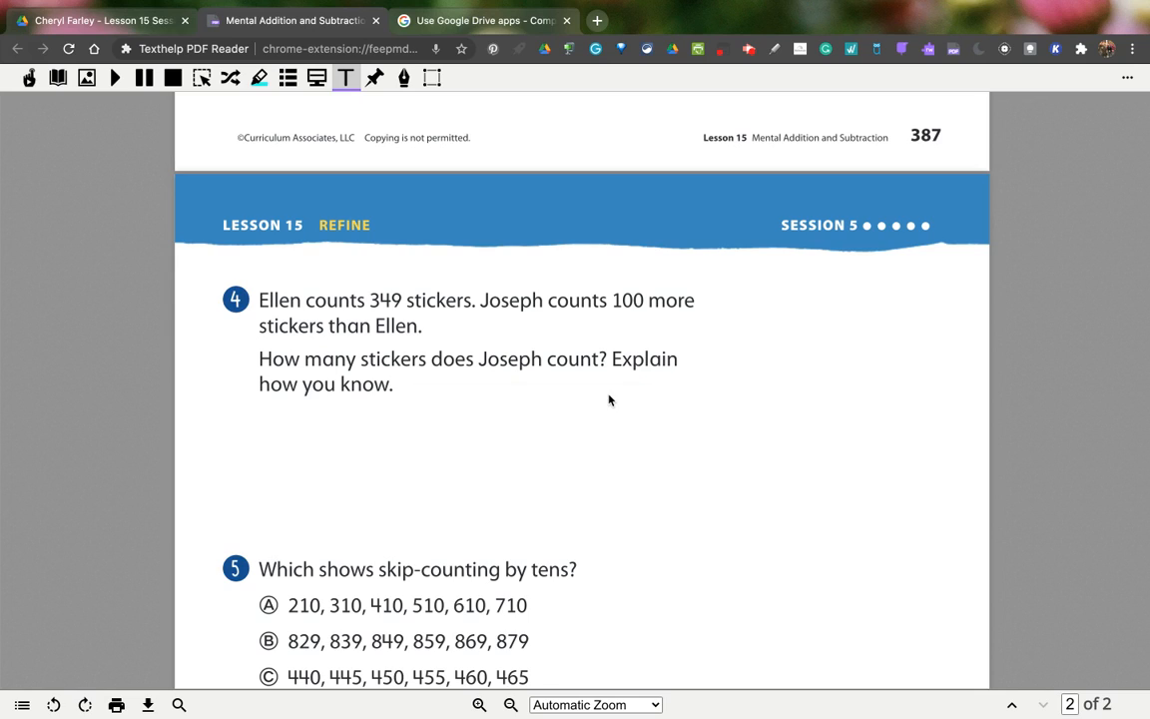